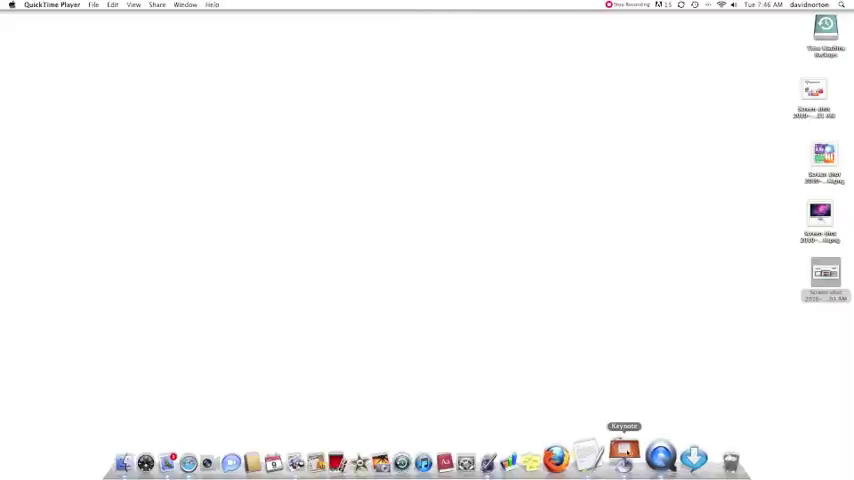
Step: Create a new White-theme presentation and delete both placeholder text boxes from the first slide
left_click(626, 456)
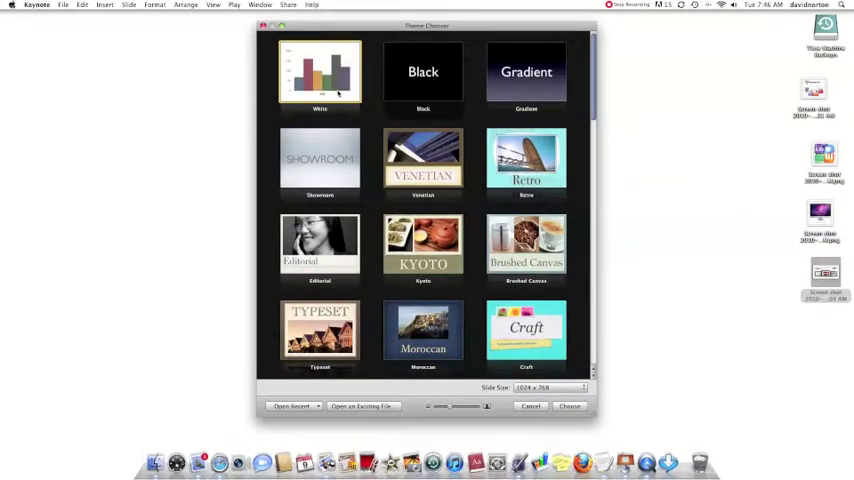
double_click(338, 93)
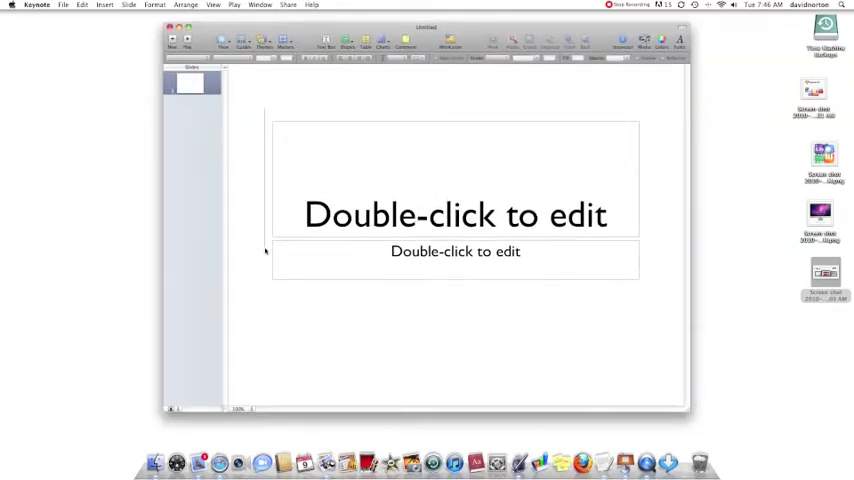
left_click_drag(265, 108, 657, 296)
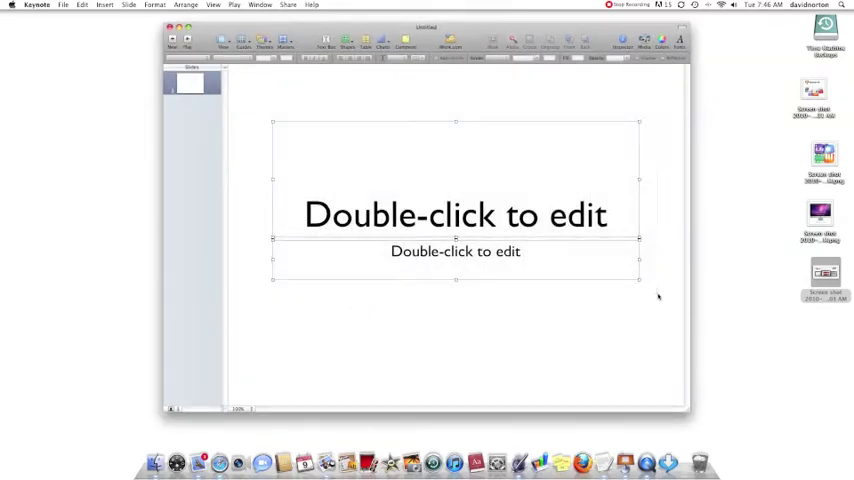
key("Delete")
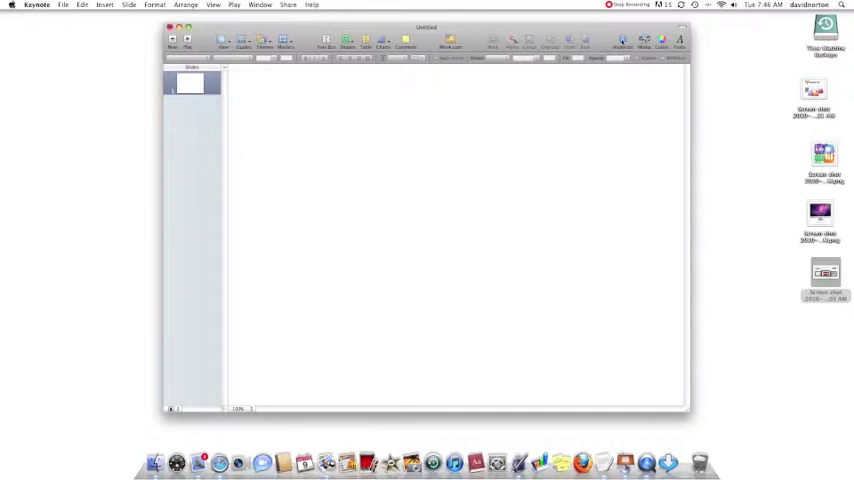
Step: In Document settings, turn on Automatically play upon open and set Presentation to Self-playing
left_click(622, 42)
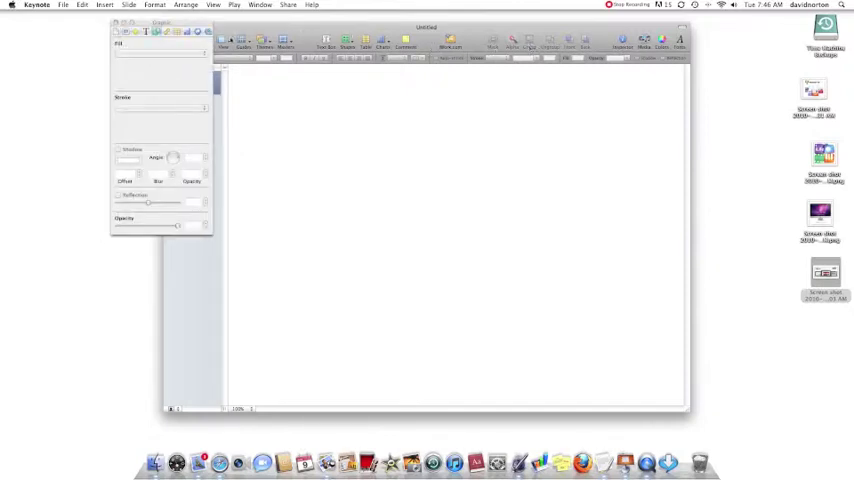
left_click(116, 31)
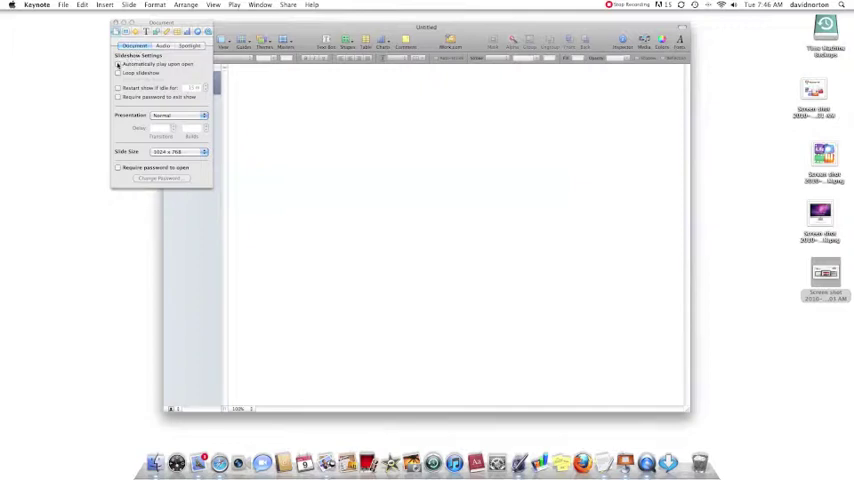
left_click(118, 64)
left_click(205, 116)
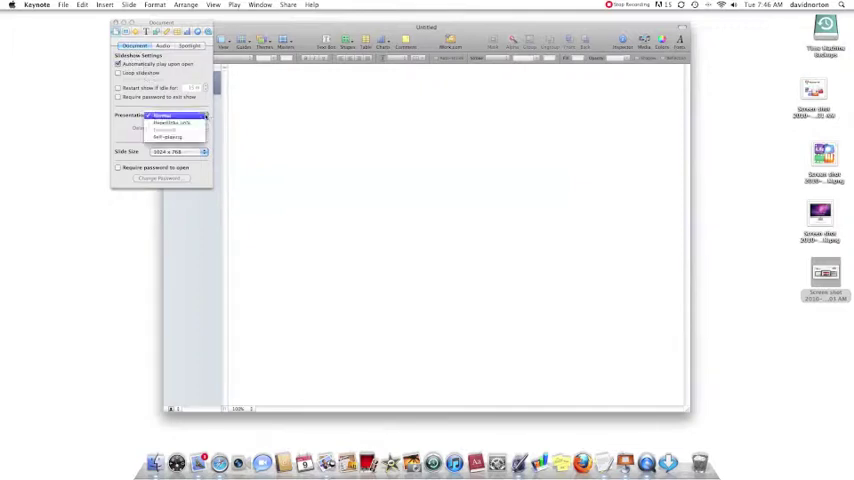
left_click(196, 137)
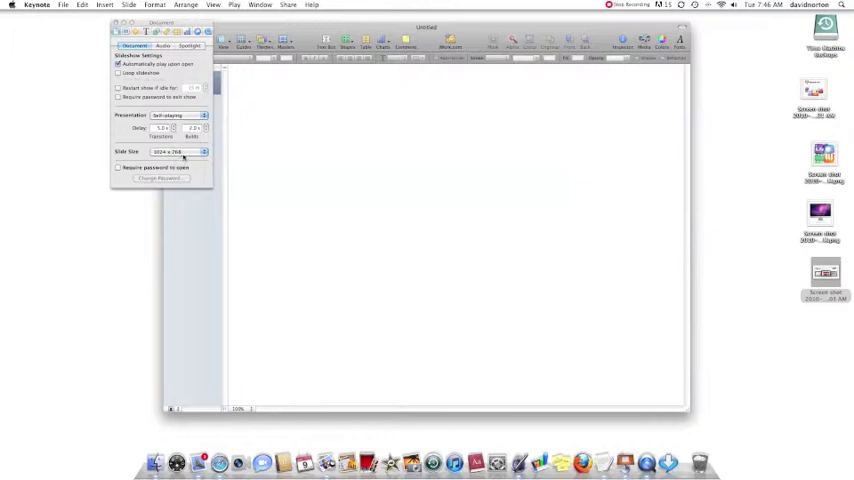
Step: Set a custom slide size of 1000 × 200 pixels, entering the custom dimensions twice
left_click(196, 152)
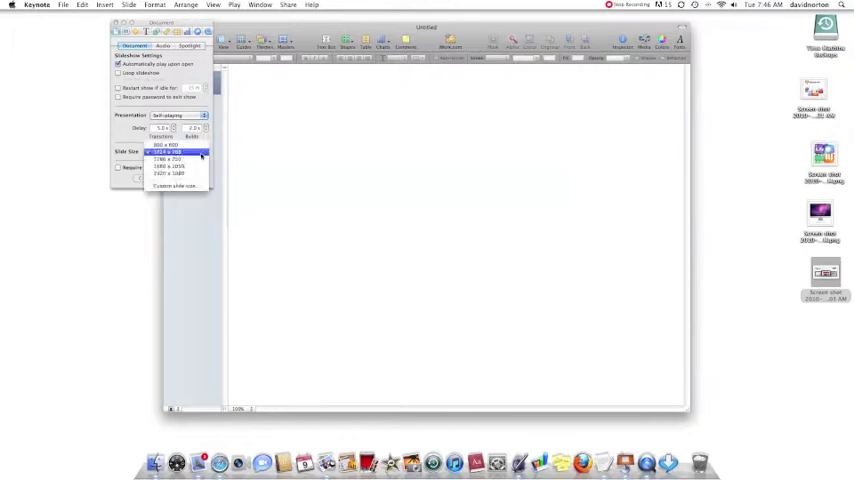
left_click(193, 186)
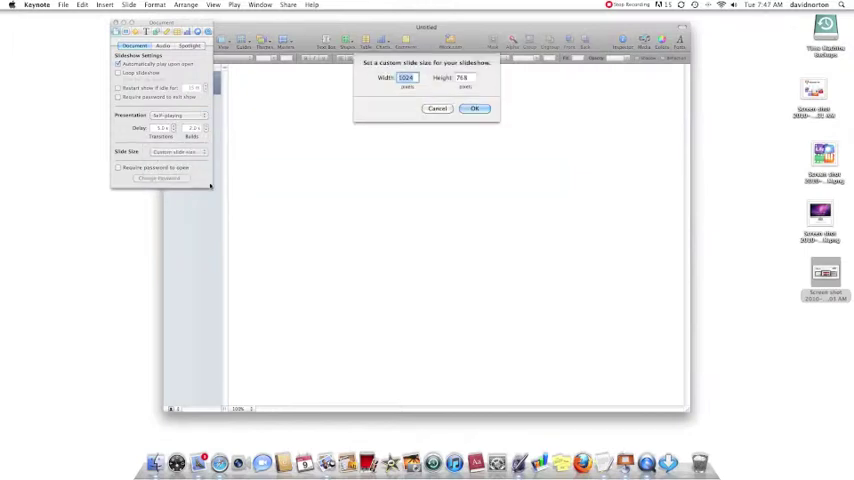
type("100")
type("0")
key("Tab")
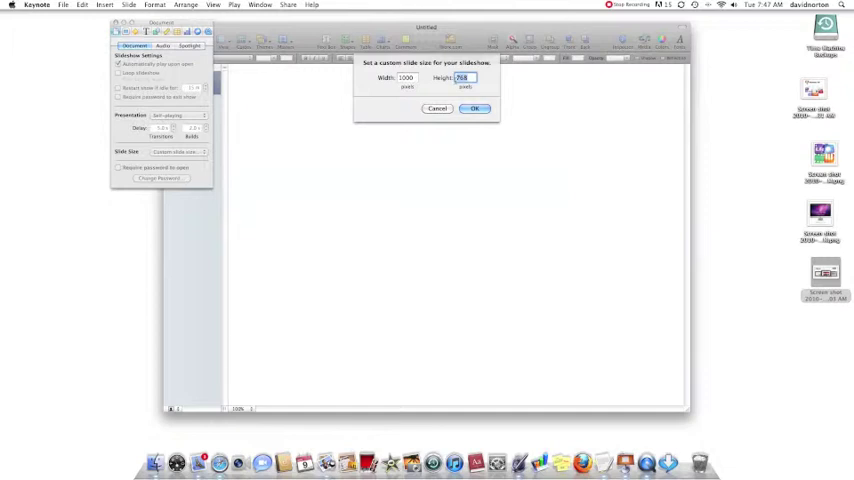
type("200")
left_click(475, 109)
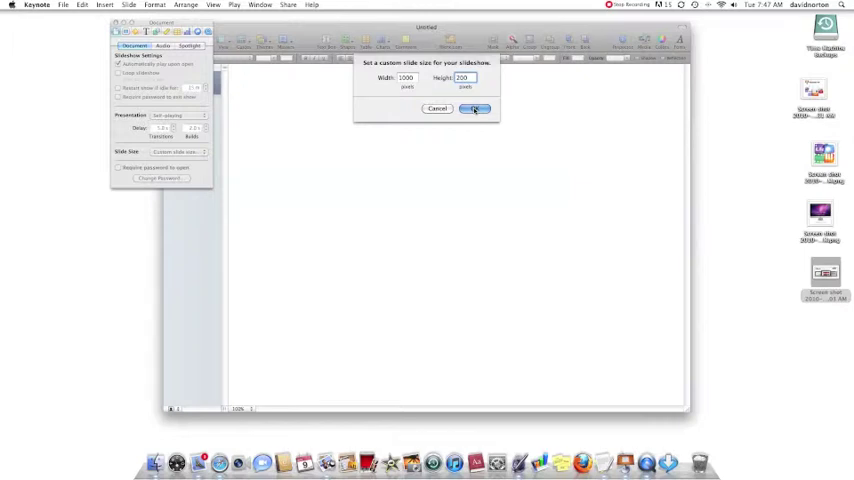
left_click(200, 153)
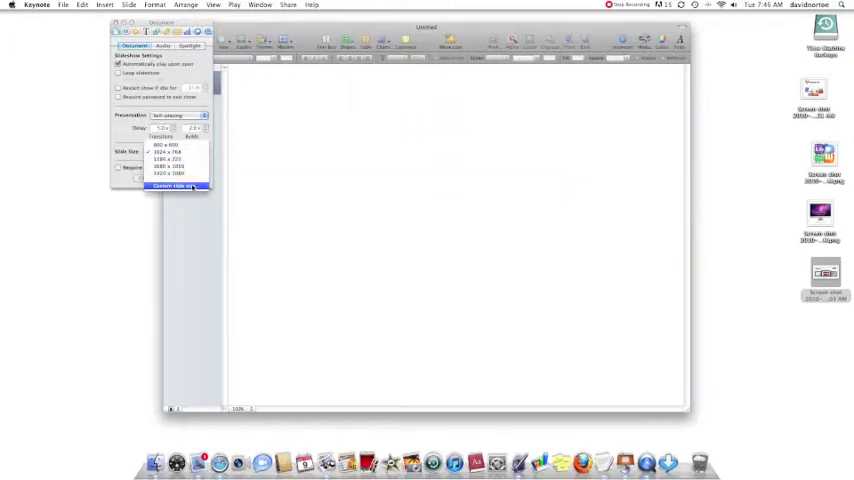
left_click(193, 187)
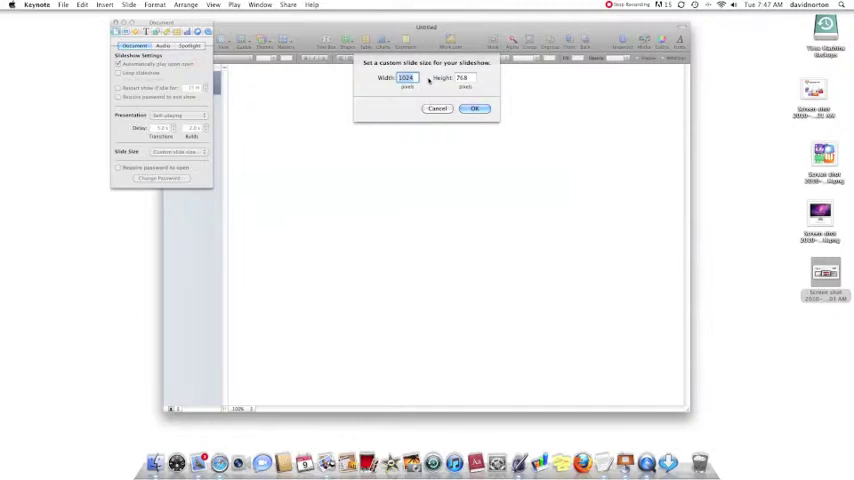
type("1")
key("Tab")
key("Tab")
type("200")
left_click(475, 109)
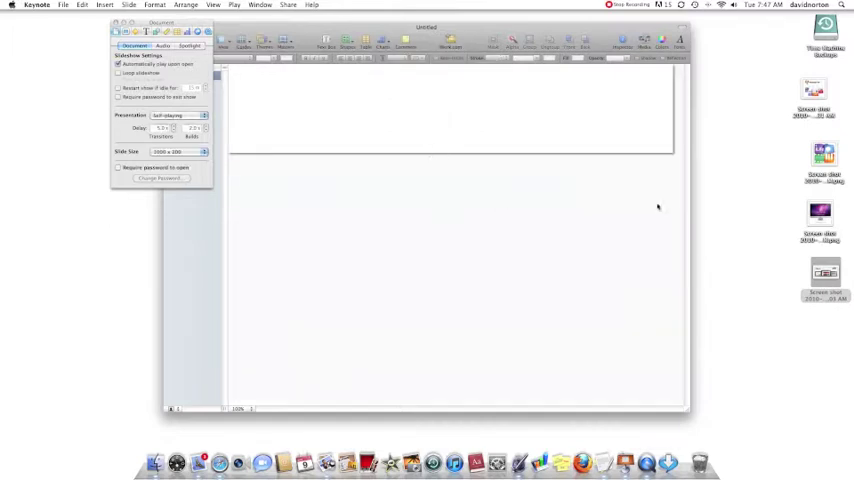
Step: Drop a desktop screenshot onto the slide, uncheck Constrain proportions and edit its width
mouse_move(825, 272)
left_mouse_down()
mouse_move(512, 207)
mouse_move(413, 137)
left_mouse_up()
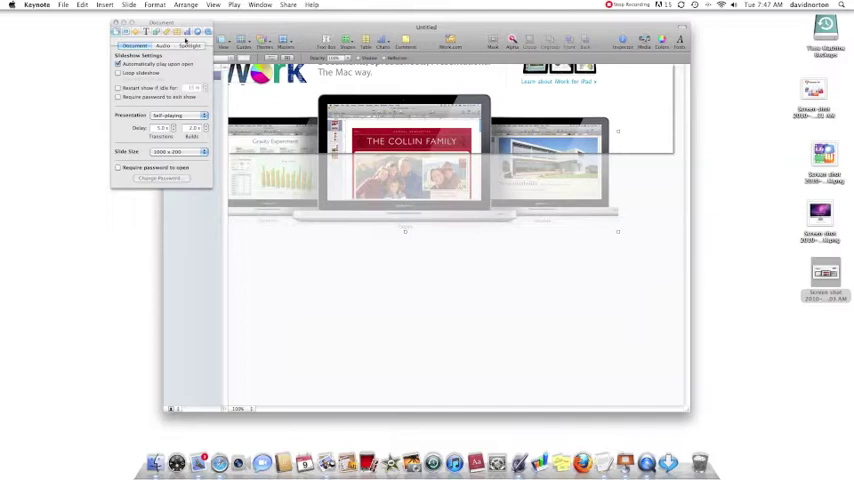
left_click(168, 32)
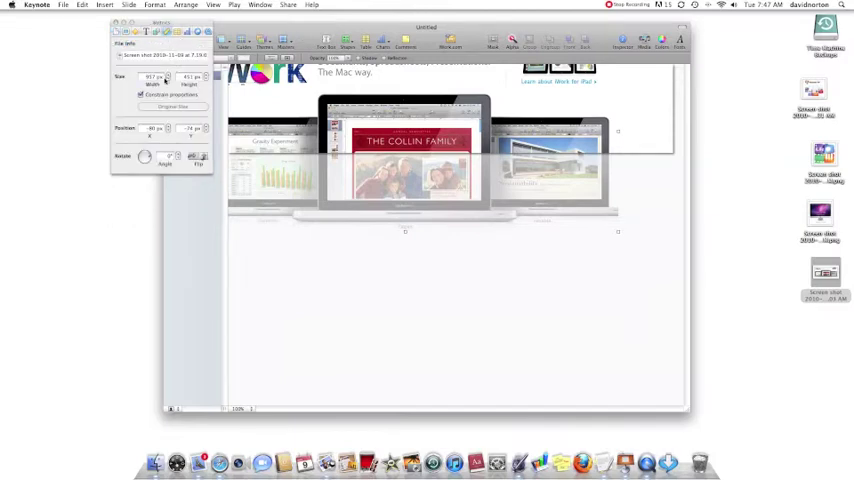
left_click(141, 95)
left_click(155, 77)
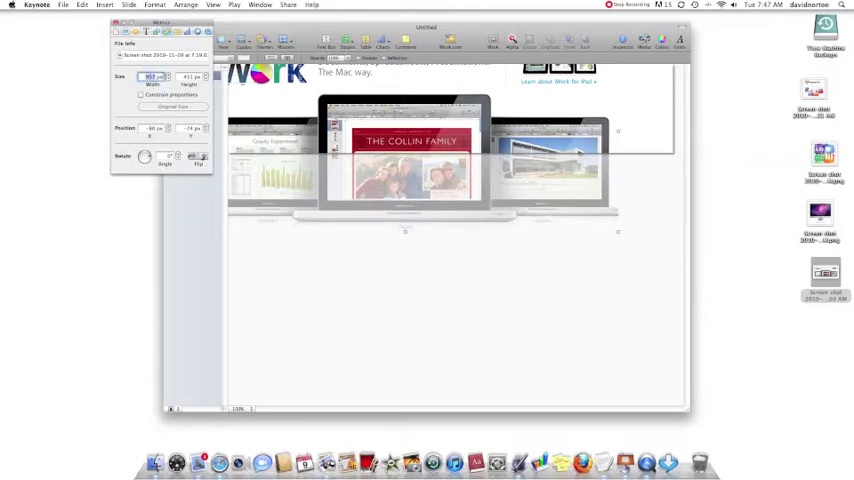
type("1")
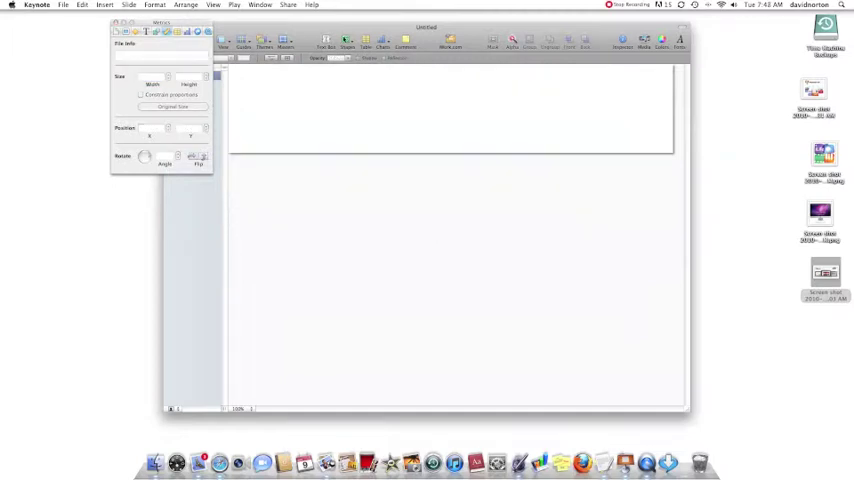
Step: Insert a square and drag its right, left and bottom edges to the banner slide's edges
left_click(347, 42)
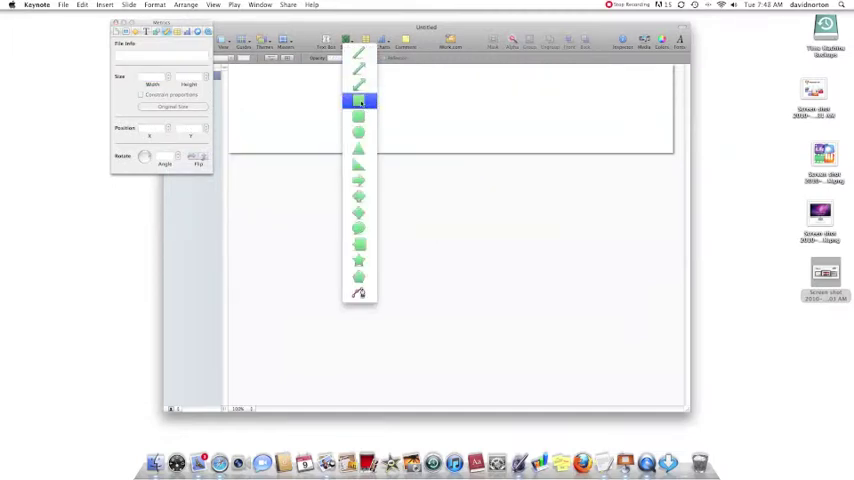
left_click(359, 101)
left_click_drag(473, 108, 674, 108)
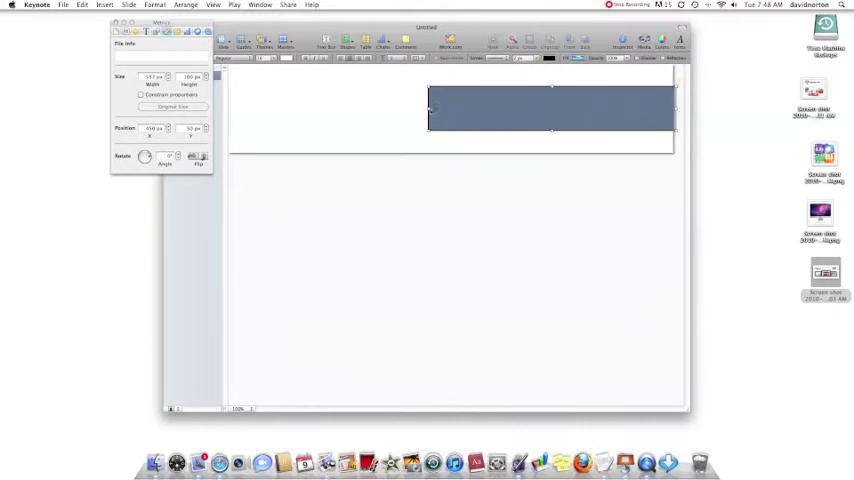
left_click_drag(428, 108, 222, 111)
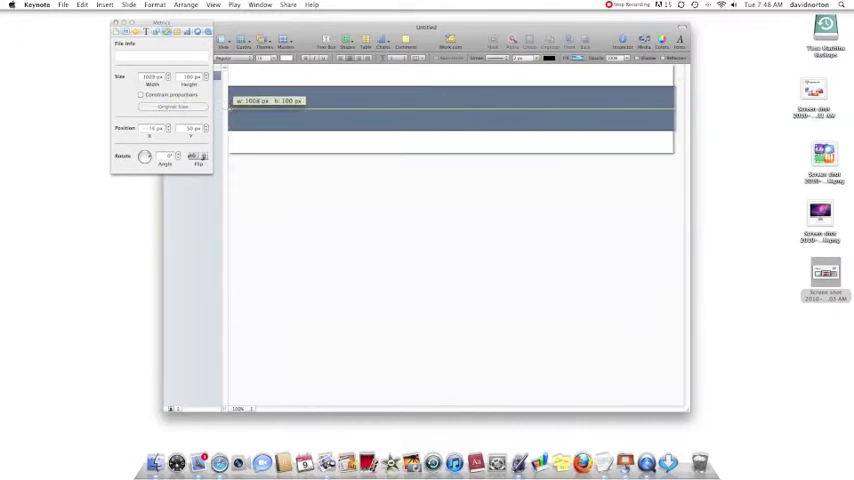
left_click_drag(222, 111, 228, 111)
left_click_drag(451, 130, 453, 157)
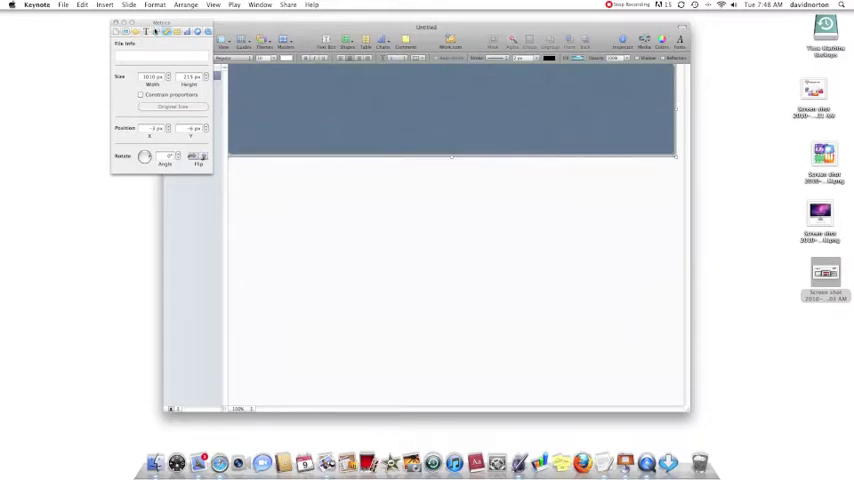
left_click(156, 31)
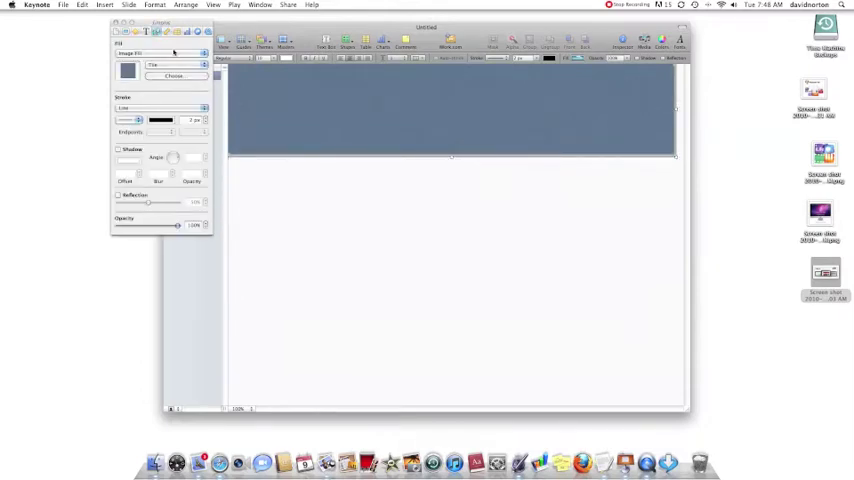
Step: Give the rectangle a dark teal Color Fill, then deselect it and close Colors
left_click(204, 53)
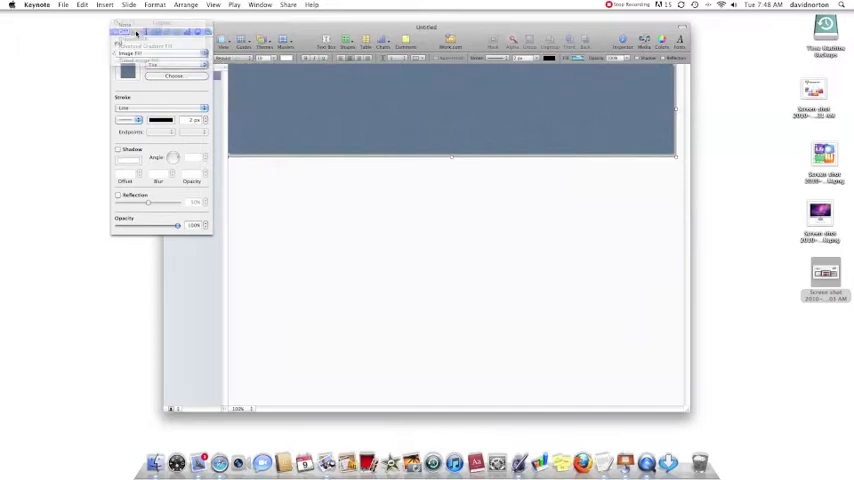
left_click(131, 32)
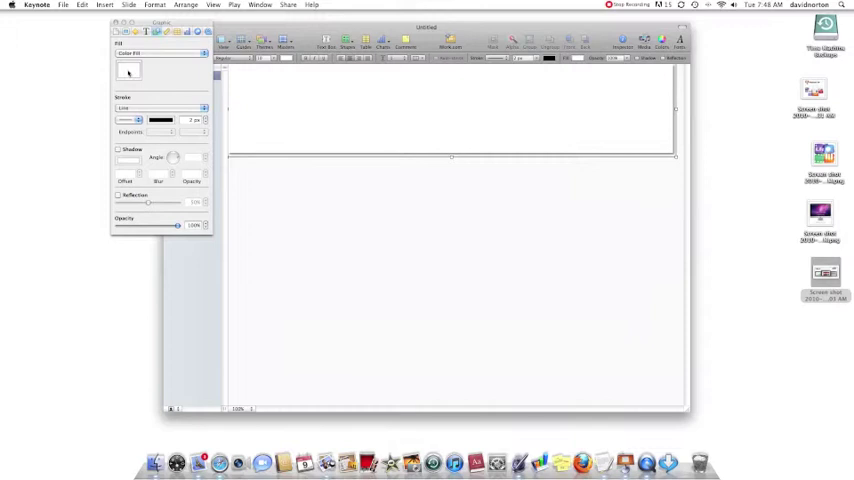
left_click(128, 71)
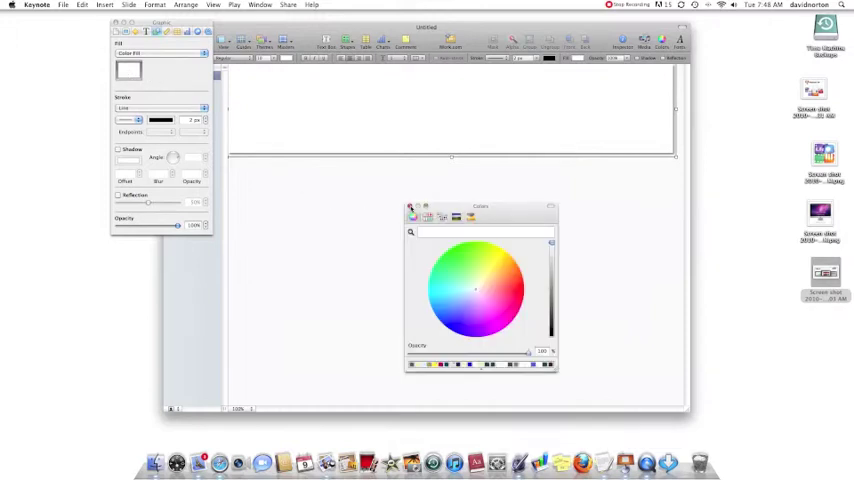
left_click(520, 285)
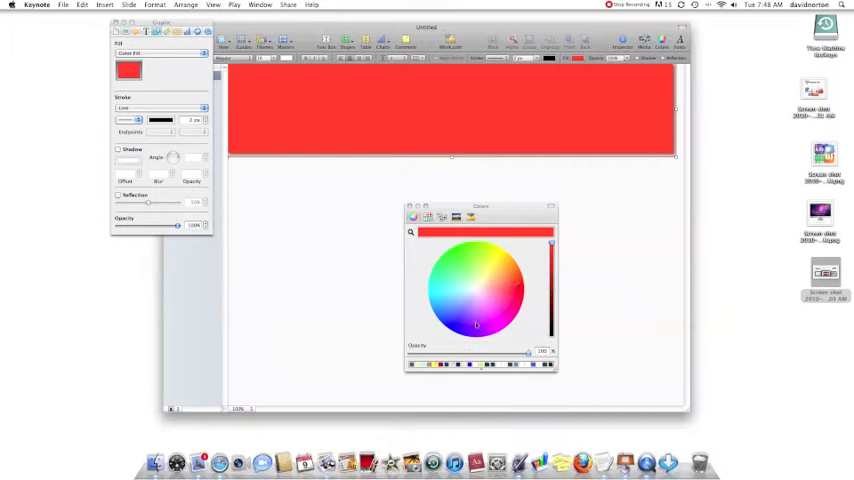
left_click(546, 365)
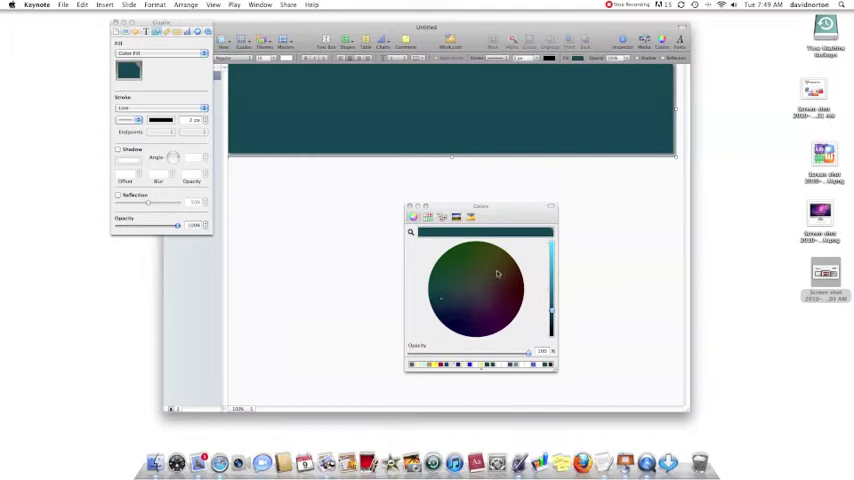
left_click(377, 212)
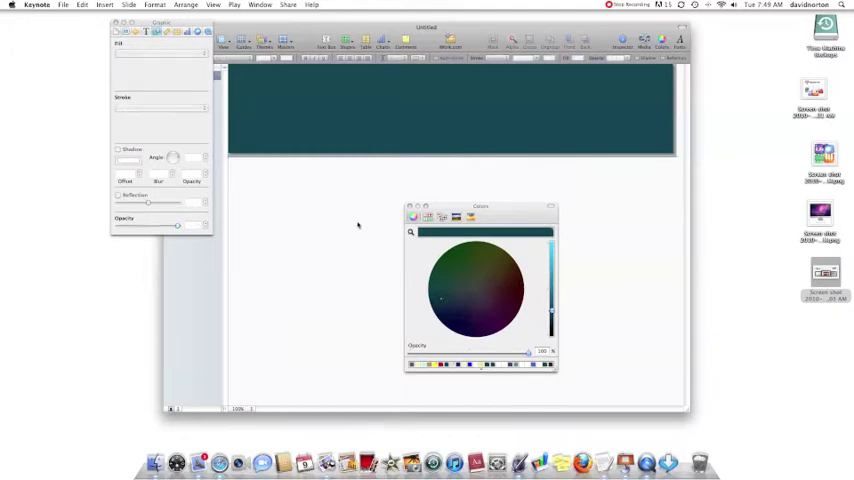
left_click(409, 207)
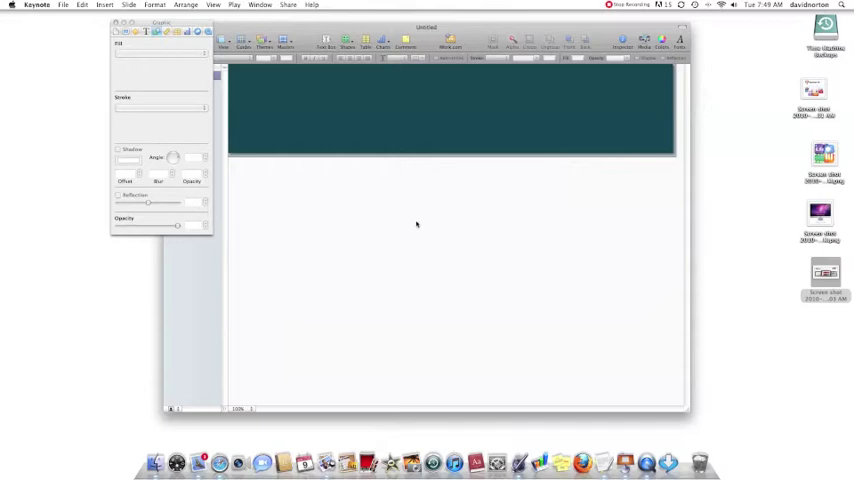